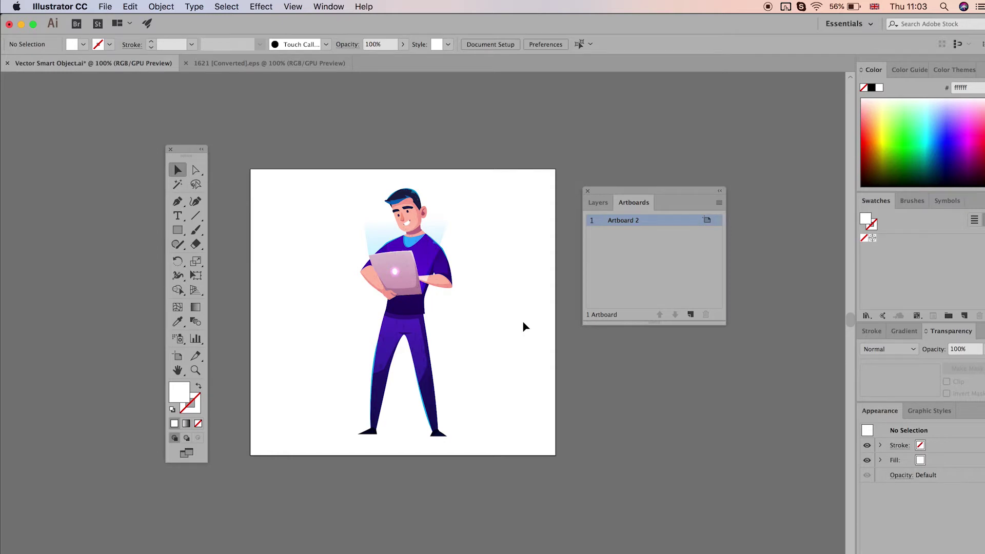
Step: Enlarge the artboard from its bottom-right corner with the Artboard tool
{"action": "key", "text": "shift+o"}
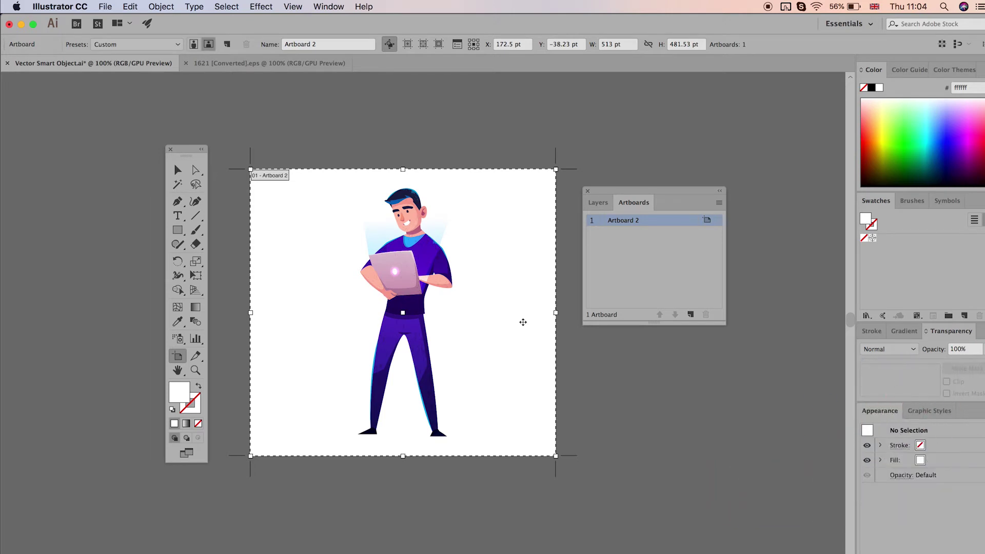
{"action": "left_click_drag", "start_coordinate": [556, 455], "coordinate": [646, 492]}
{"action": "left_click", "coordinate": [177, 170]}
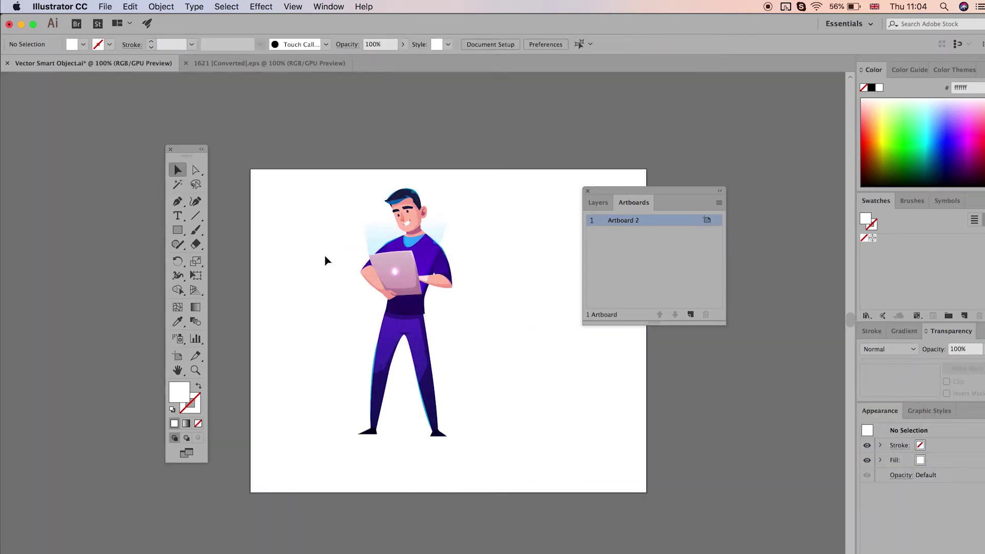
{"action": "mouse_move", "coordinate": [559, 413]}
{"action": "left_mouse_down"}
{"action": "mouse_move", "coordinate": [520, 376]}
{"action": "mouse_move", "coordinate": [551, 400]}
{"action": "left_mouse_up"}
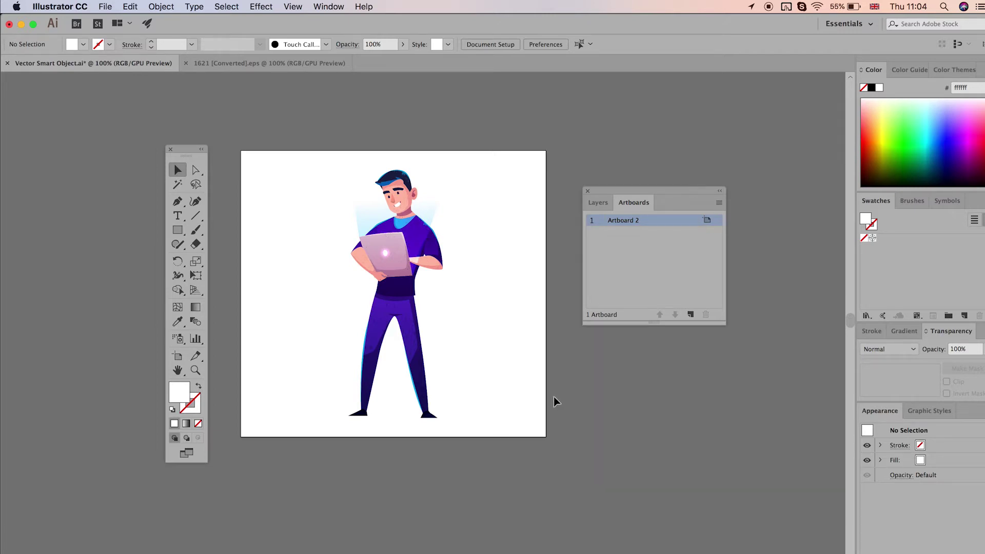
{"action": "left_click_drag", "start_coordinate": [479, 343], "coordinate": [463, 340]}
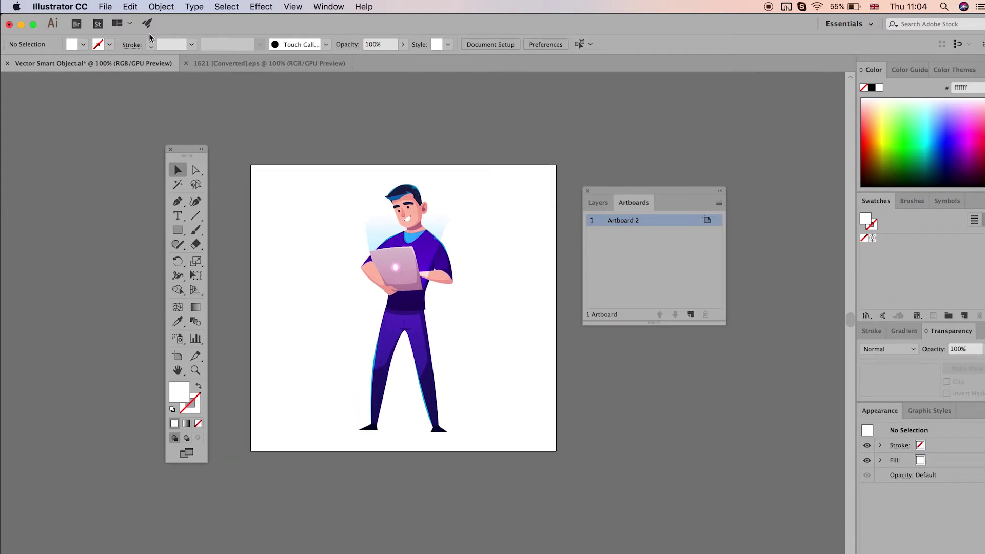
Step: Through Document Setup, resize the artboard to 656 × 592 pt, then widen it to 795 pt
{"action": "left_click", "coordinate": [106, 7]}
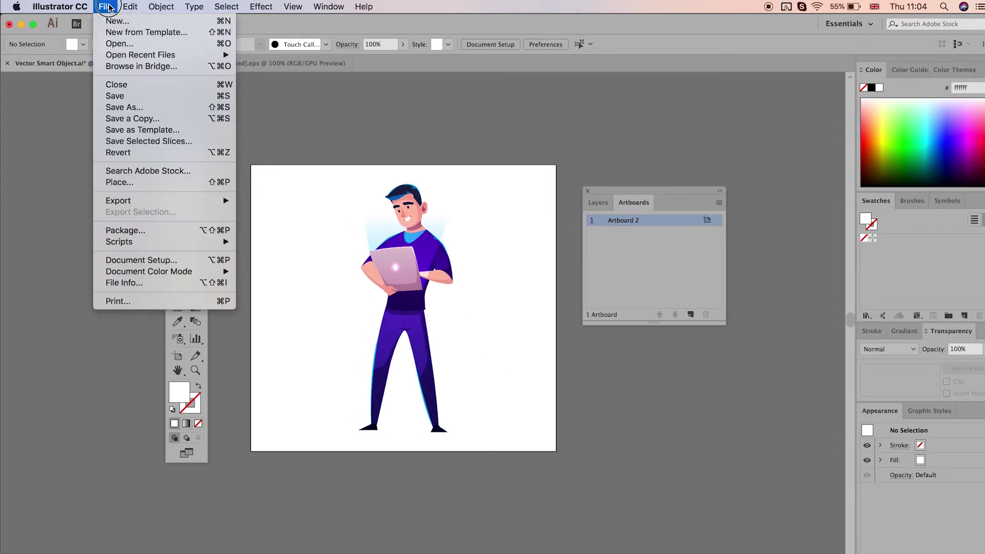
{"action": "left_click", "coordinate": [190, 260]}
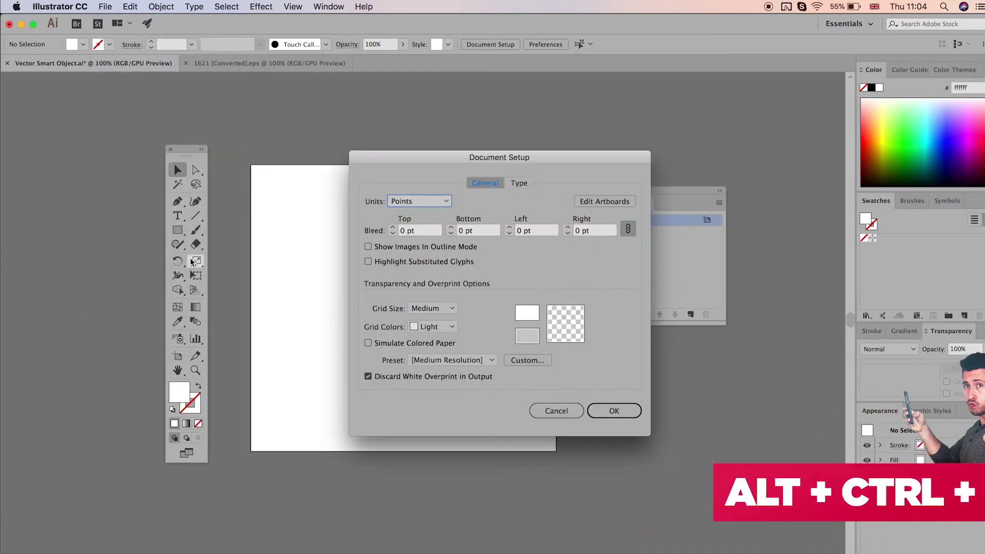
{"action": "left_click", "coordinate": [604, 202]}
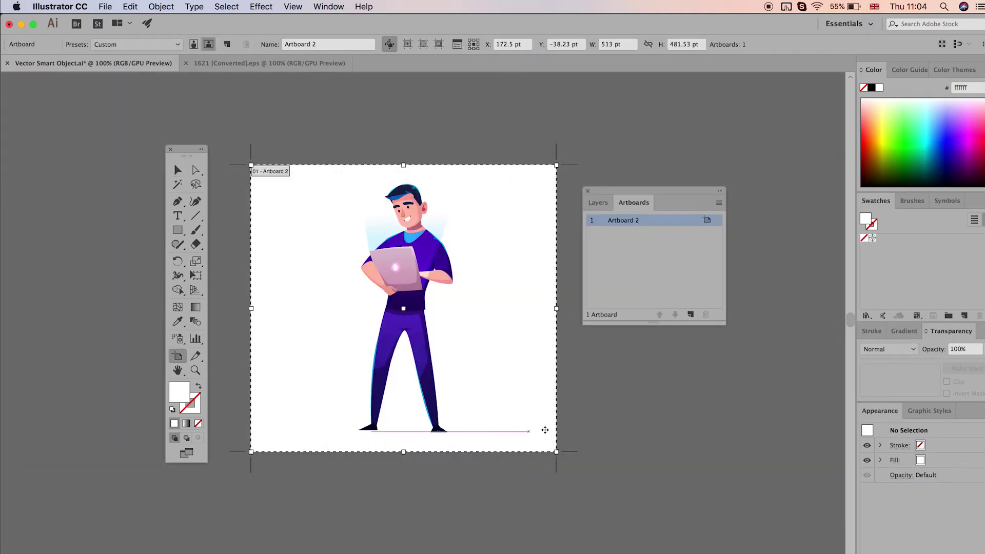
{"action": "left_click_drag", "start_coordinate": [556, 453], "coordinate": [641, 517]}
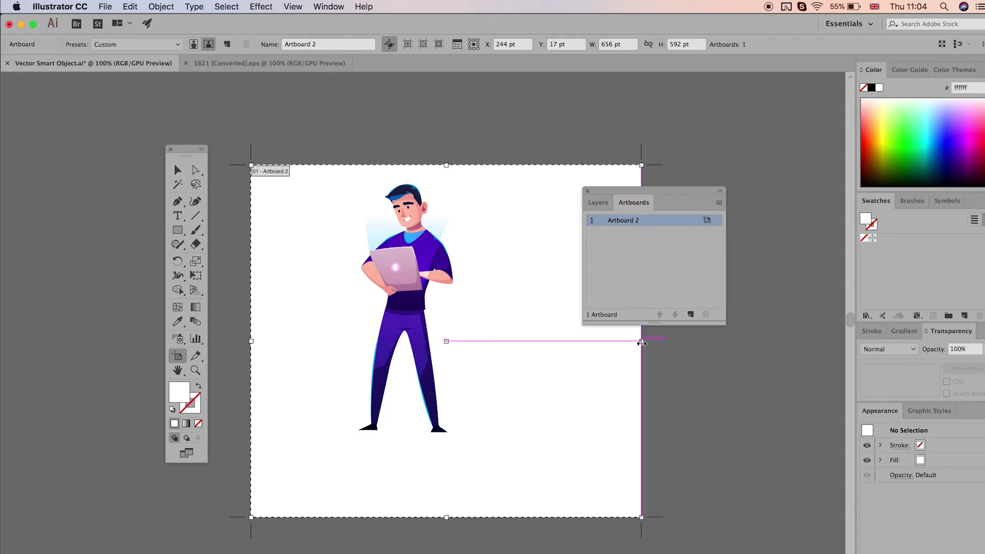
{"action": "left_click_drag", "start_coordinate": [641, 341], "coordinate": [724, 342]}
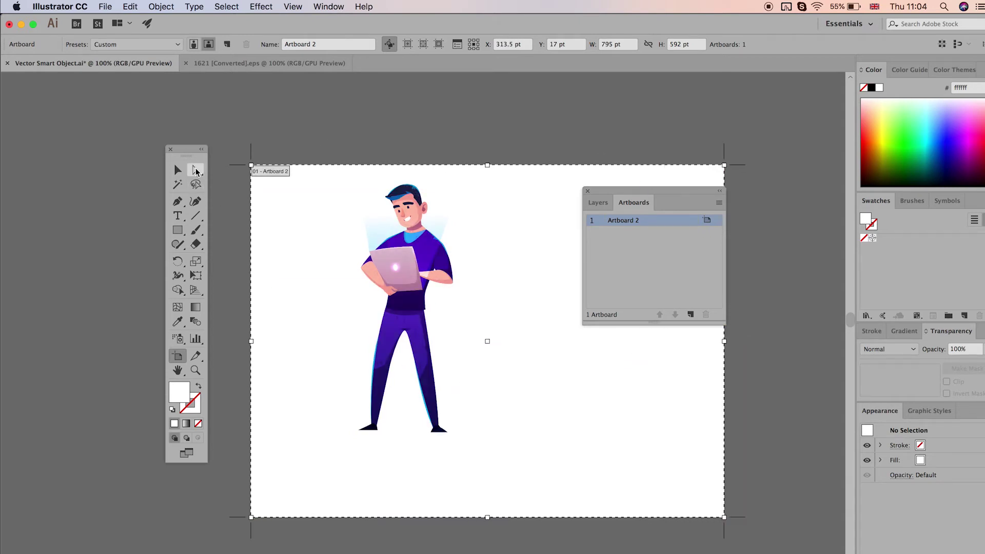
{"action": "left_click", "coordinate": [178, 169]}
{"action": "left_click_drag", "start_coordinate": [527, 321], "coordinate": [467, 310]}
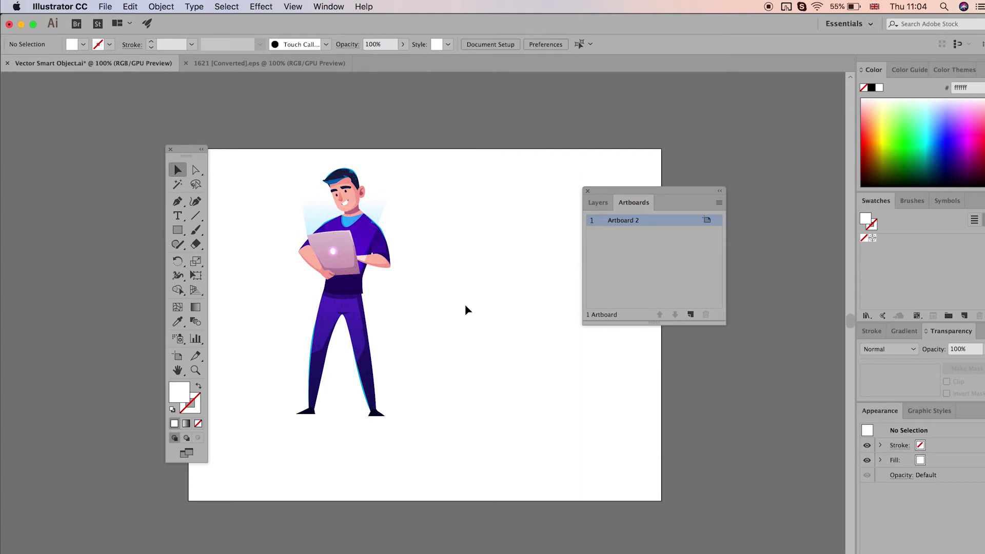
Step: Undo both artboard resizes
{"action": "key", "text": "super+z"}
{"action": "key", "text": "super+z"}
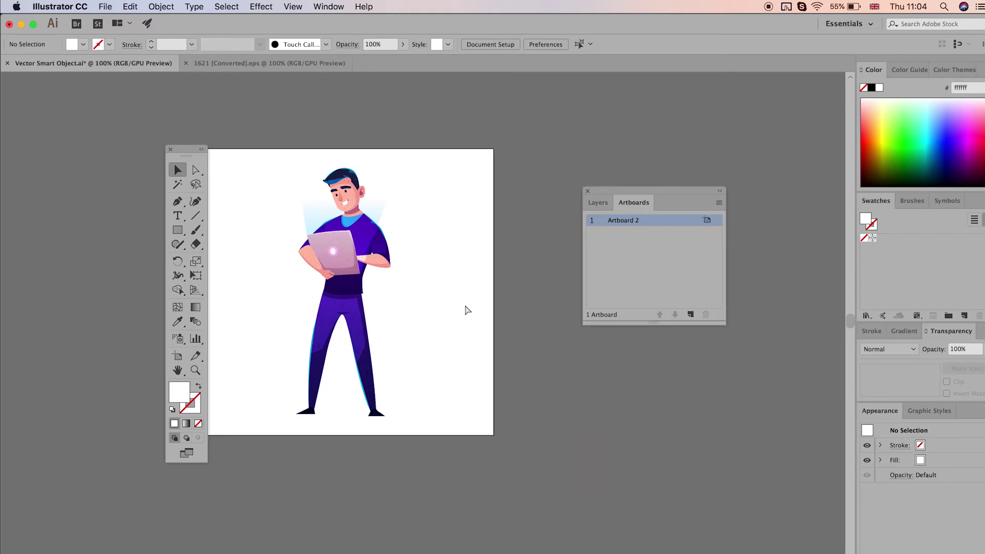
{"action": "key", "text": "super+z"}
{"action": "key", "text": "super+z"}
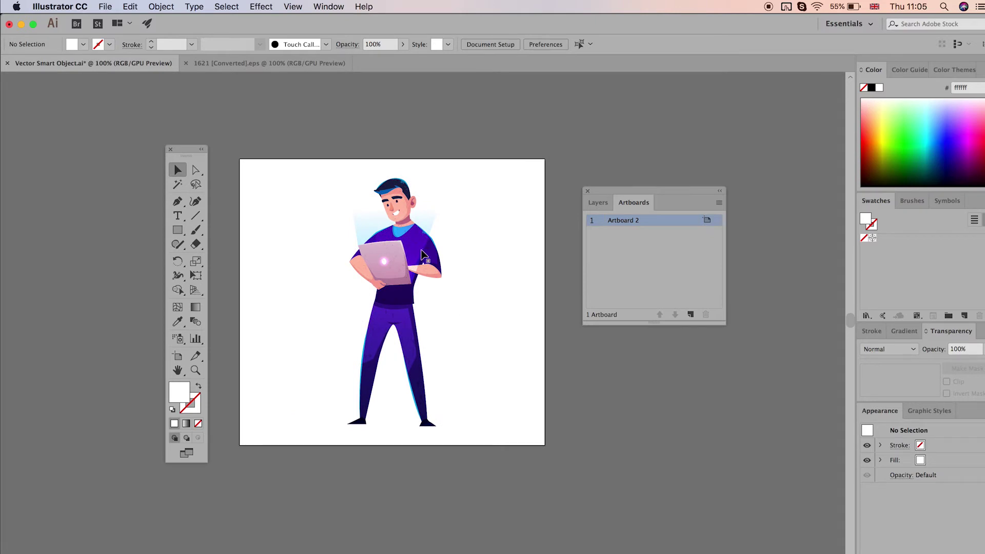
{"action": "left_click", "coordinate": [444, 288]}
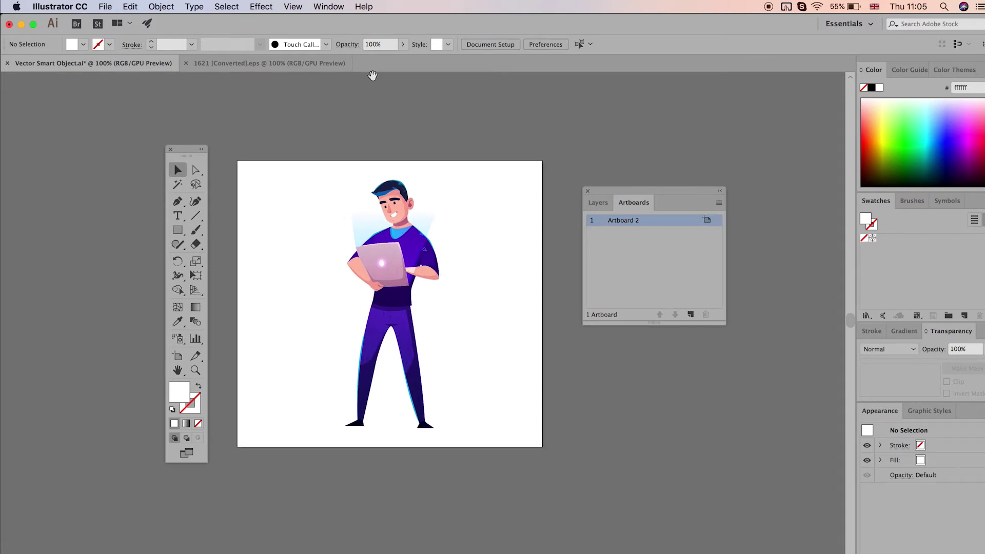
Step: Show the Artboards panel from the Window menu
{"action": "left_click", "coordinate": [337, 6]}
{"action": "left_click_drag", "start_coordinate": [383, 114], "coordinate": [385, 190]}
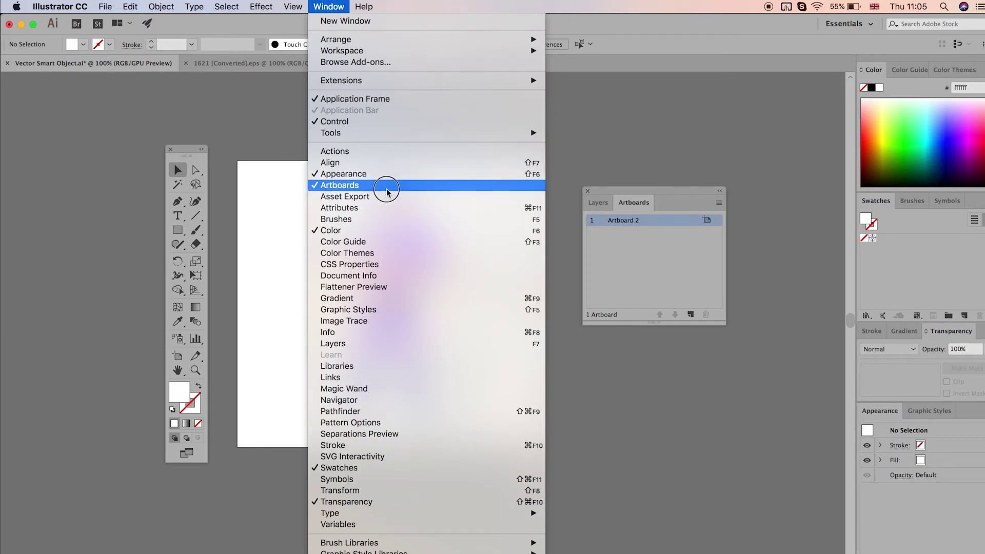
{"action": "left_click", "coordinate": [676, 267]}
Step: Detach Artboards and Layers into separate floating panels, with Artboards placed above Layers
{"action": "left_click_drag", "start_coordinate": [635, 203], "coordinate": [621, 116]}
{"action": "left_click", "coordinate": [659, 268]}
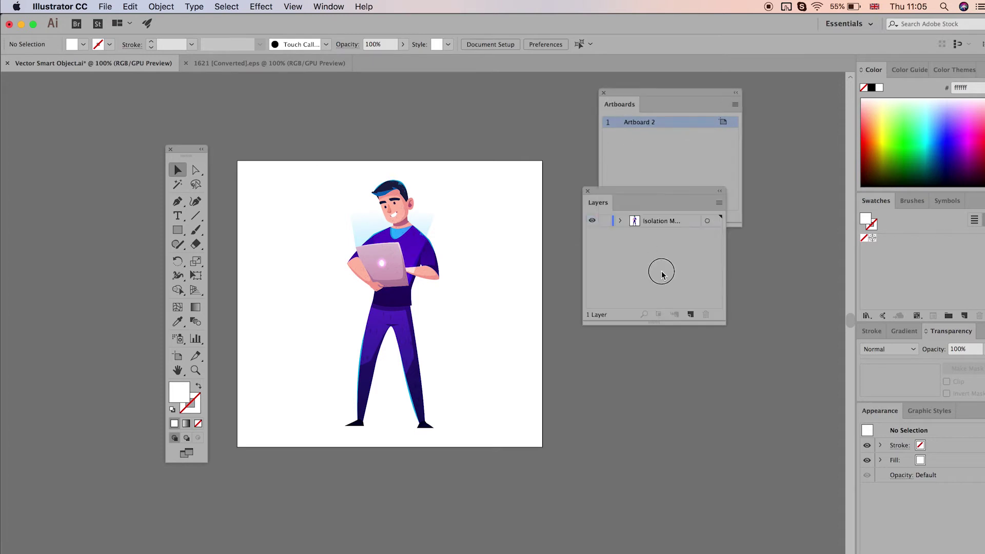
{"action": "left_click_drag", "start_coordinate": [672, 189], "coordinate": [663, 323]}
{"action": "left_click_drag", "start_coordinate": [649, 115], "coordinate": [637, 172]}
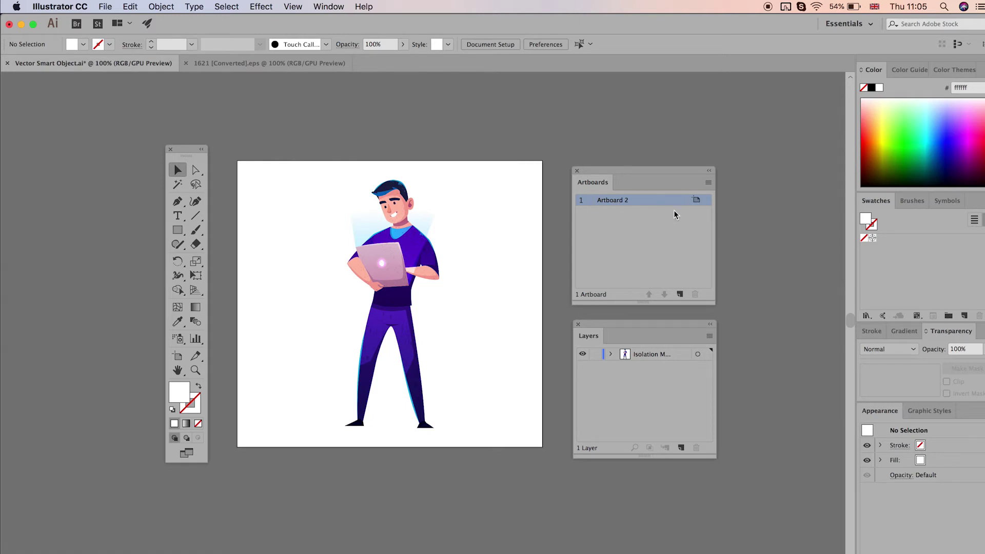
{"action": "left_click", "coordinate": [696, 200]}
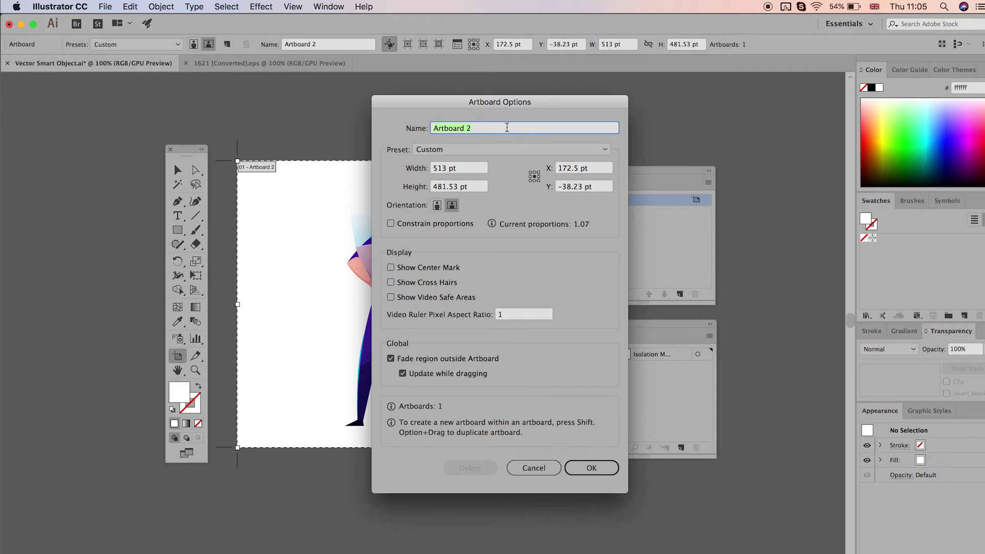
{"action": "left_click", "coordinate": [391, 224]}
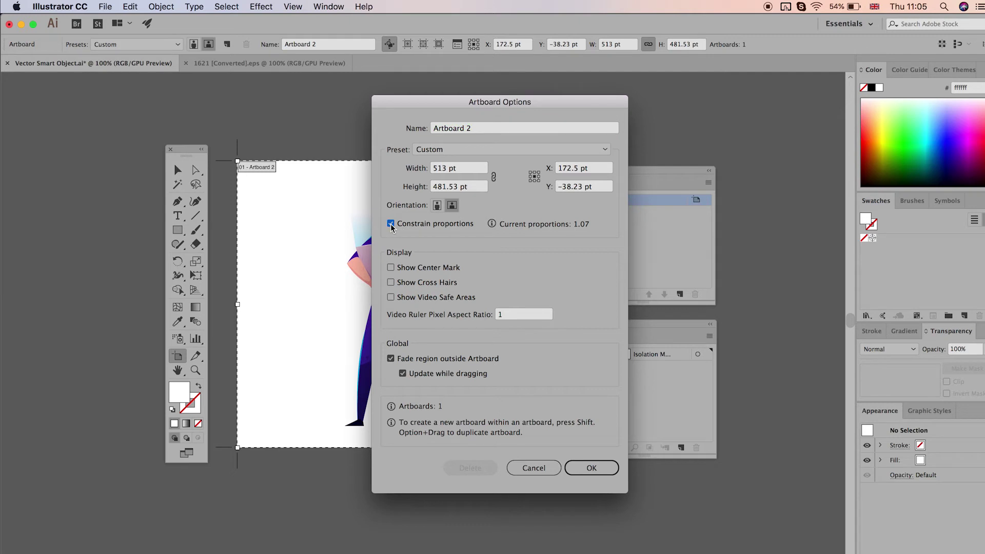
{"action": "left_click", "coordinate": [390, 226]}
{"action": "left_click", "coordinate": [593, 470]}
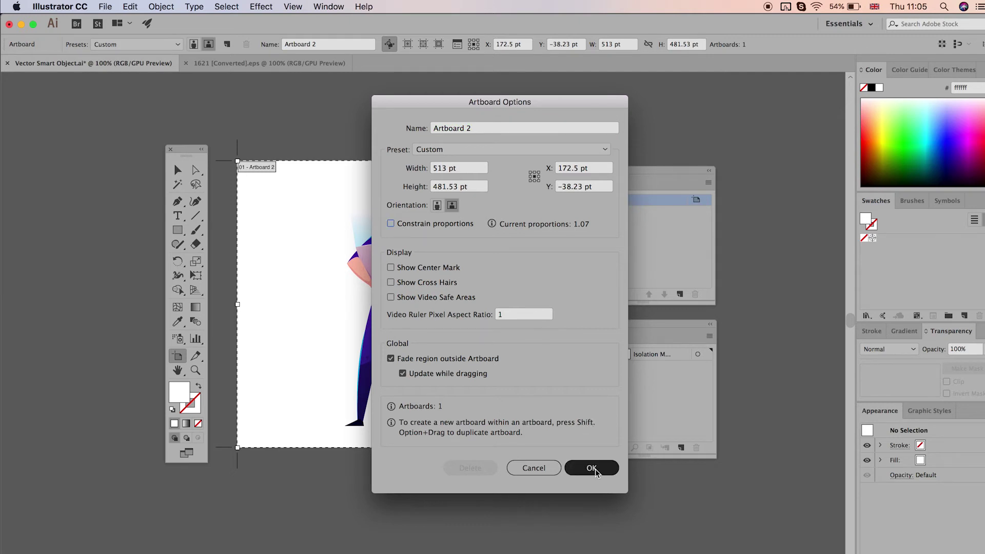
{"action": "left_click", "coordinate": [708, 182]}
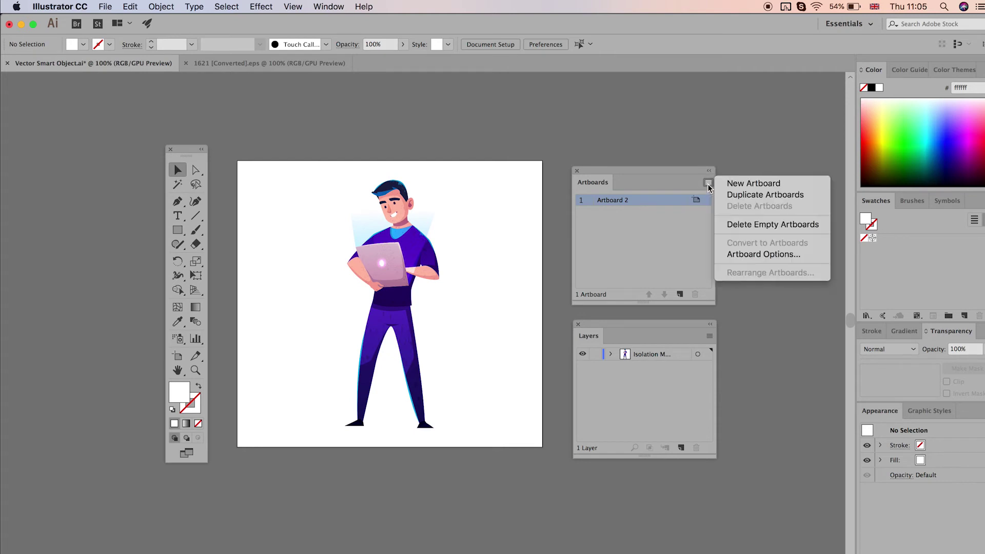
{"action": "left_click", "coordinate": [779, 255]}
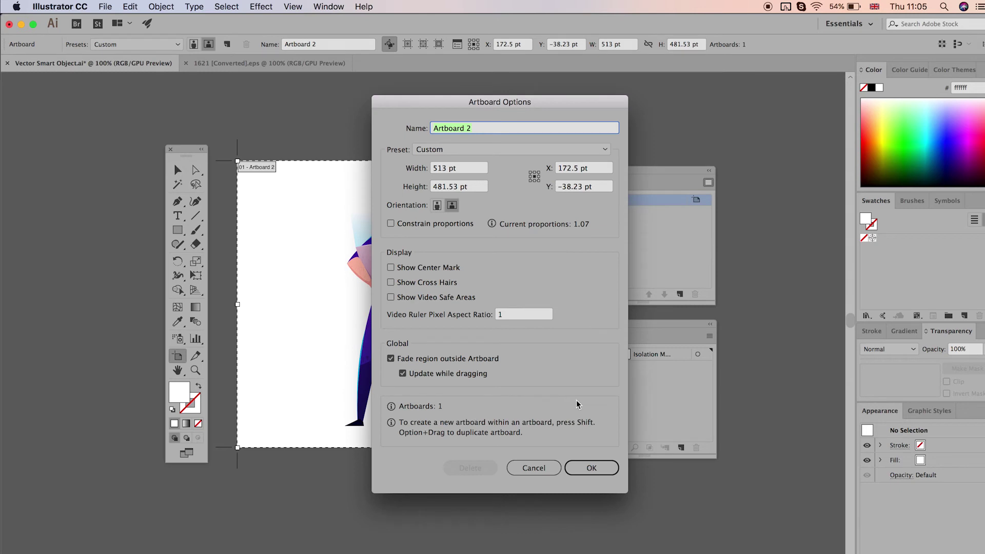
{"action": "left_click", "coordinate": [592, 468]}
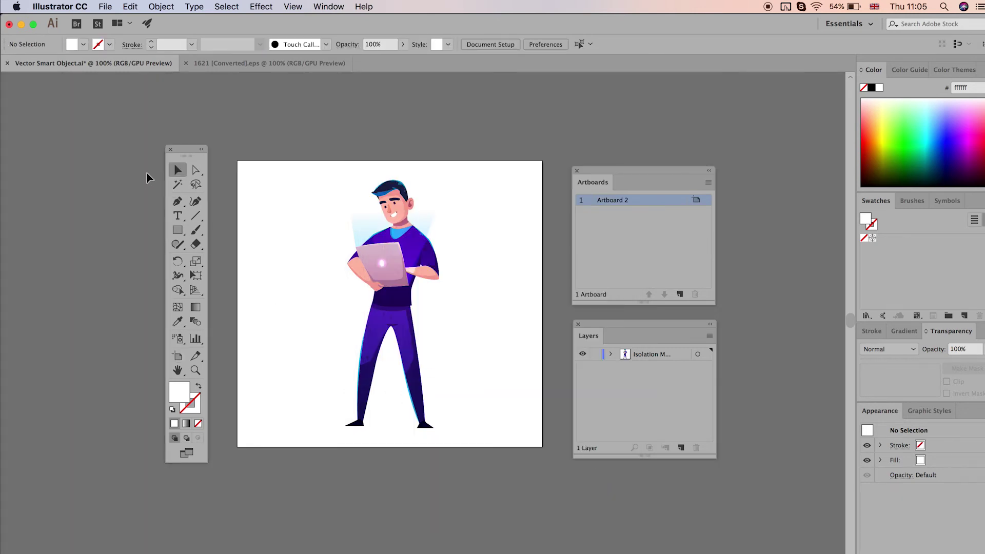
Step: Nudge Tools up-left, shift Artboards right, and align Layers directly under Artboards
{"action": "left_click", "coordinate": [185, 150]}
{"action": "left_click_drag", "start_coordinate": [186, 150], "coordinate": [183, 148]}
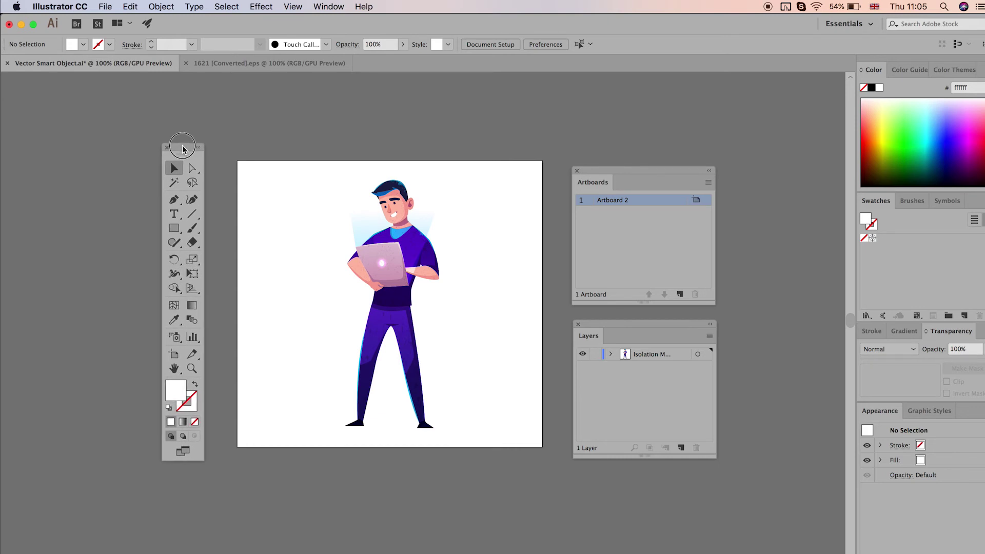
{"action": "left_click_drag", "start_coordinate": [648, 173], "coordinate": [655, 173]}
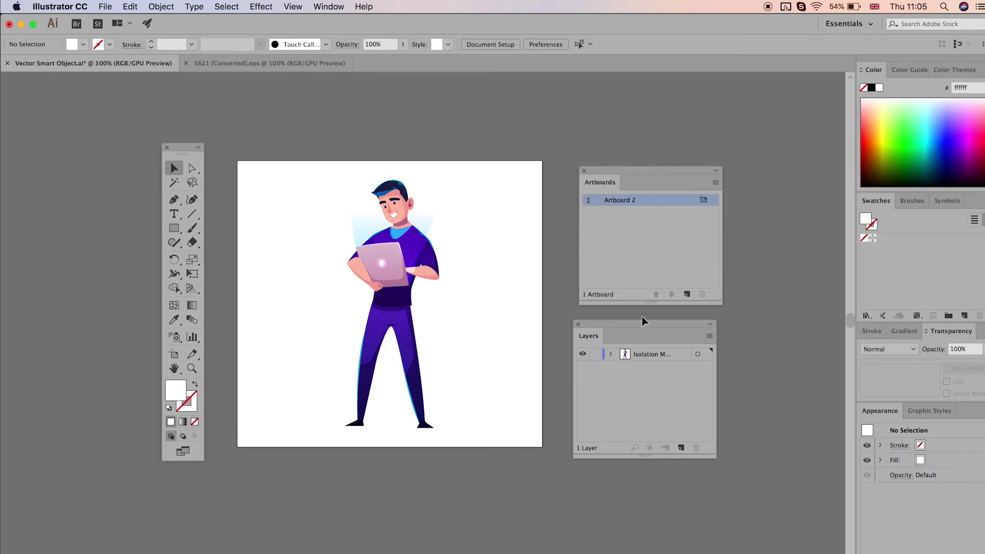
{"action": "left_click_drag", "start_coordinate": [637, 325], "coordinate": [642, 321]}
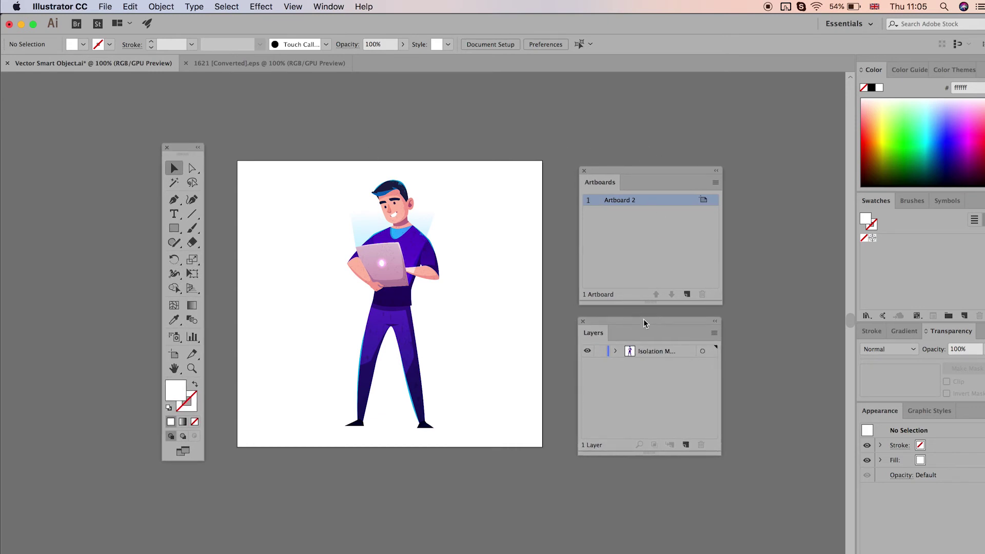